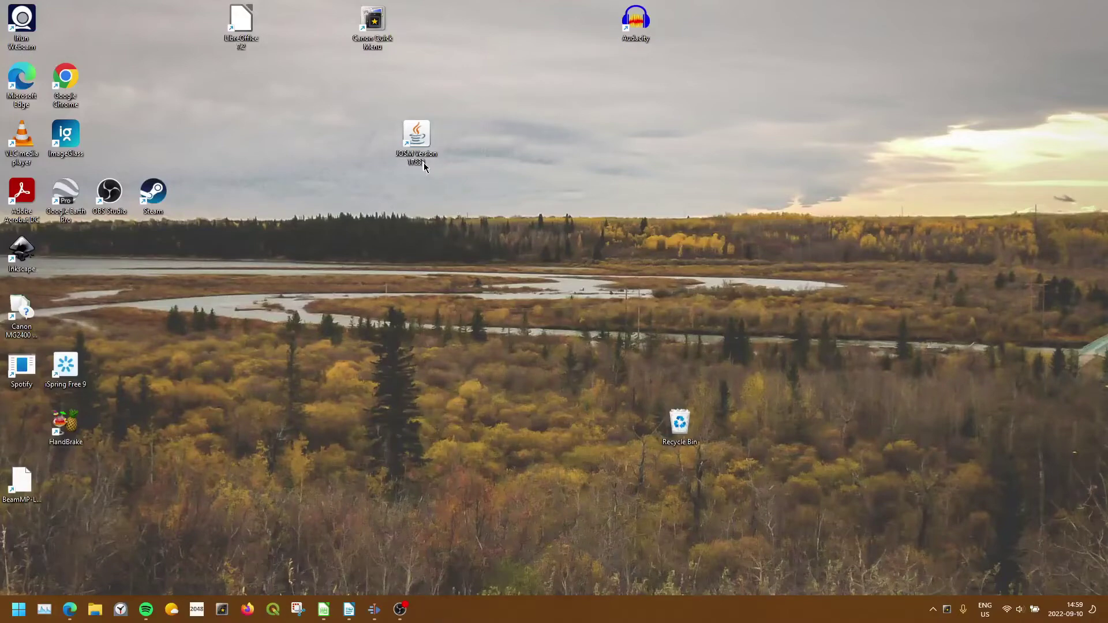
Drag the JOSM Version 17833 desktop shortcut further down the desktop
{"action": "left_click_drag", "start_coordinate": [432, 166], "coordinate": [426, 283]}
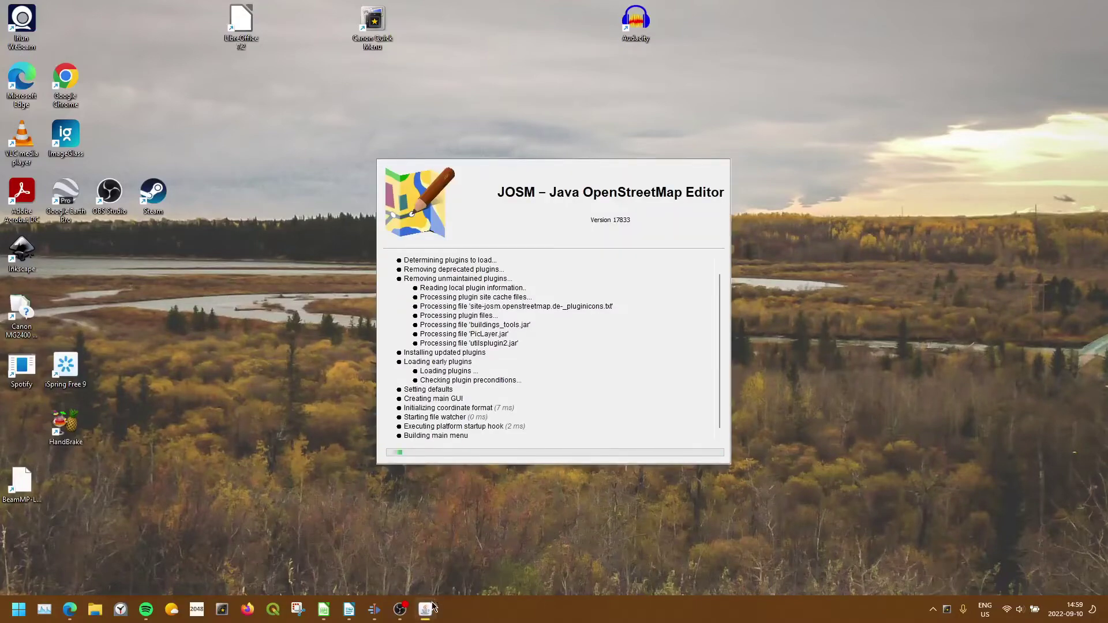
Dismiss JOSM 17833's utilsplugin2 version warning, view the update notice, then close JOSM
{"action": "mouse_move", "coordinate": [427, 610]}
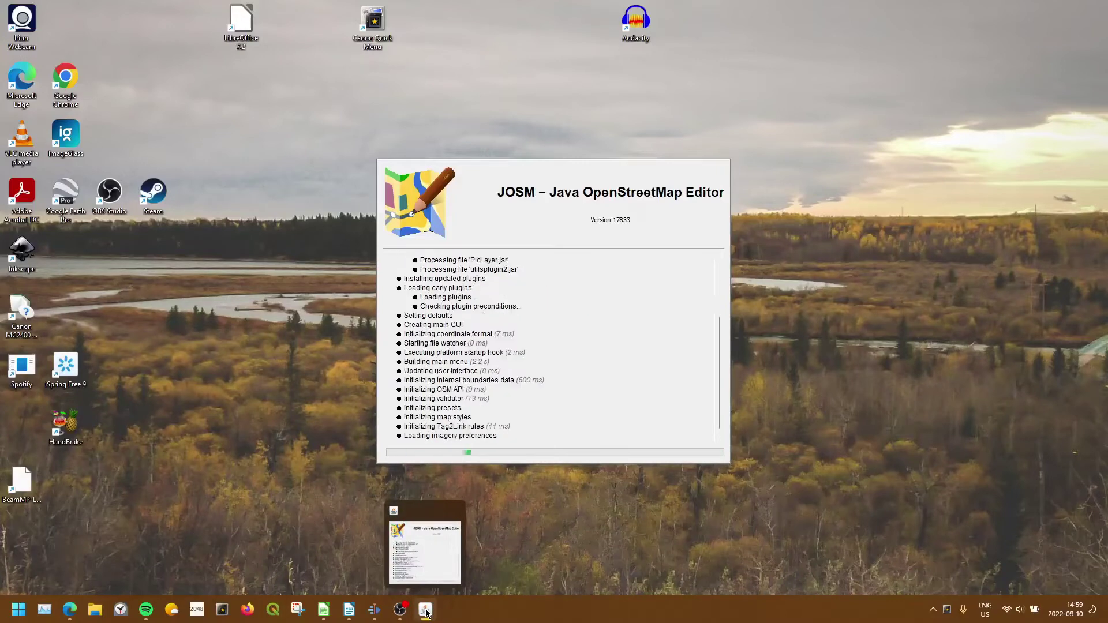
{"action": "right_click", "coordinate": [427, 610]}
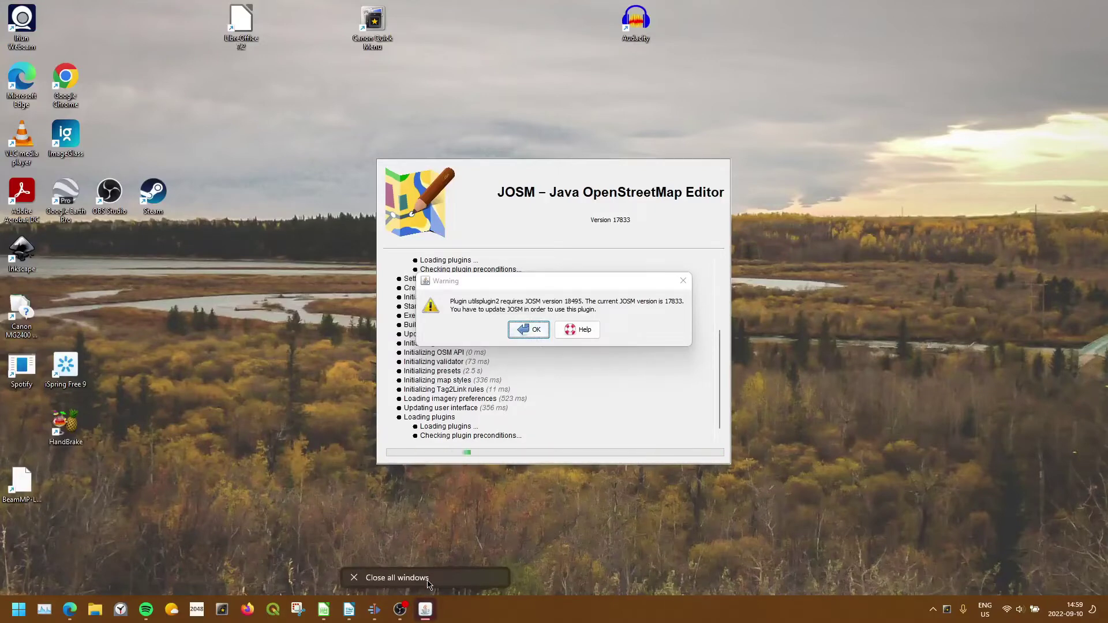
{"action": "left_click", "coordinate": [428, 584]}
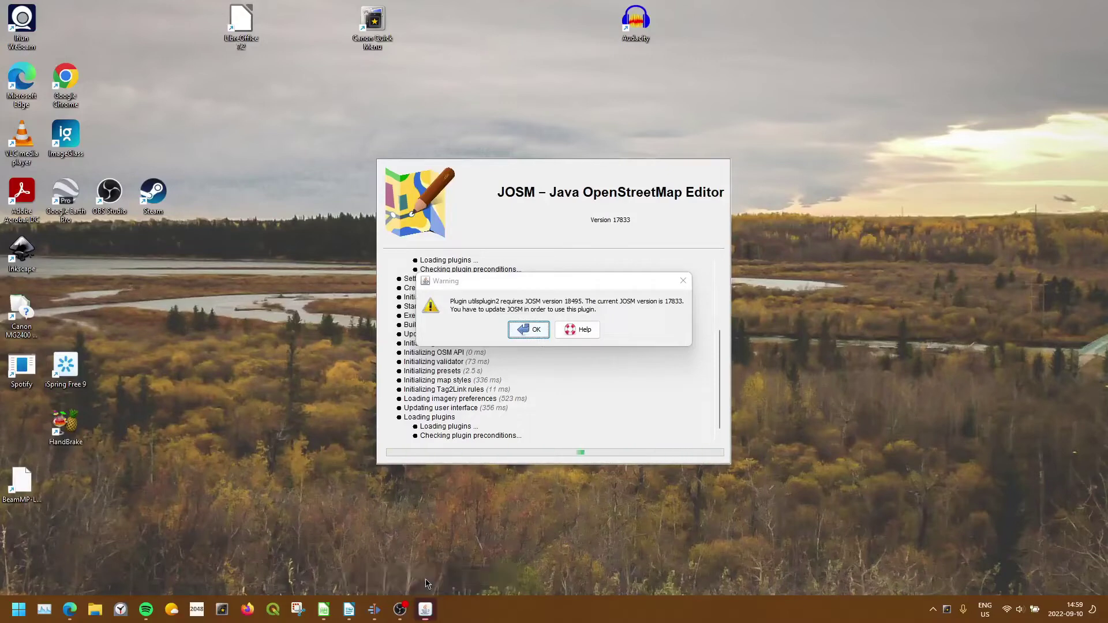
{"action": "left_click", "coordinate": [684, 281]}
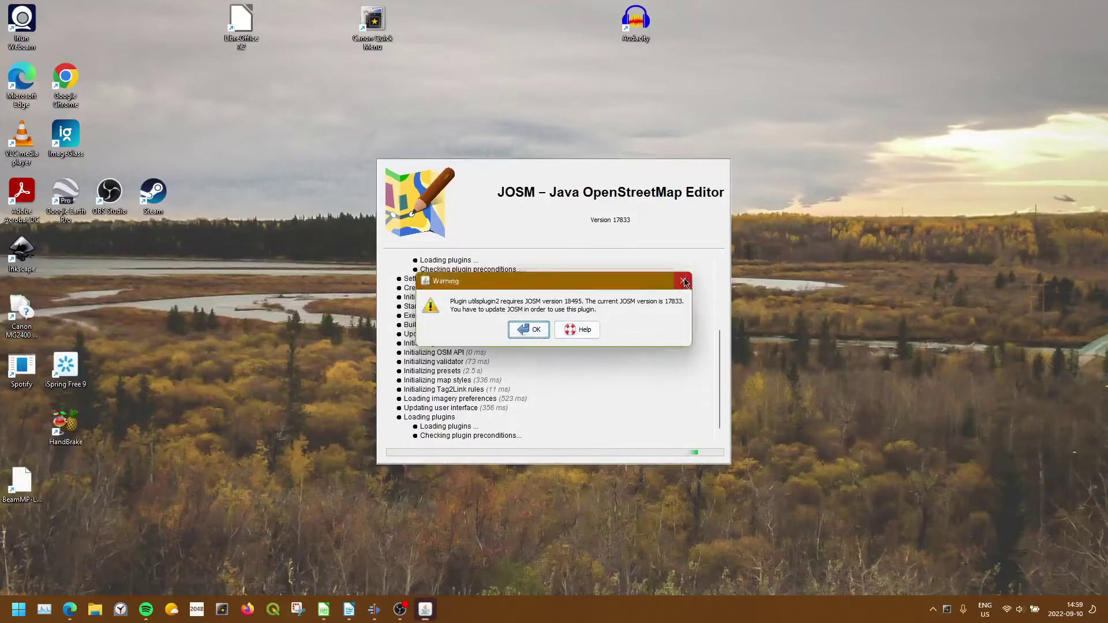
{"action": "left_click", "coordinate": [684, 281]}
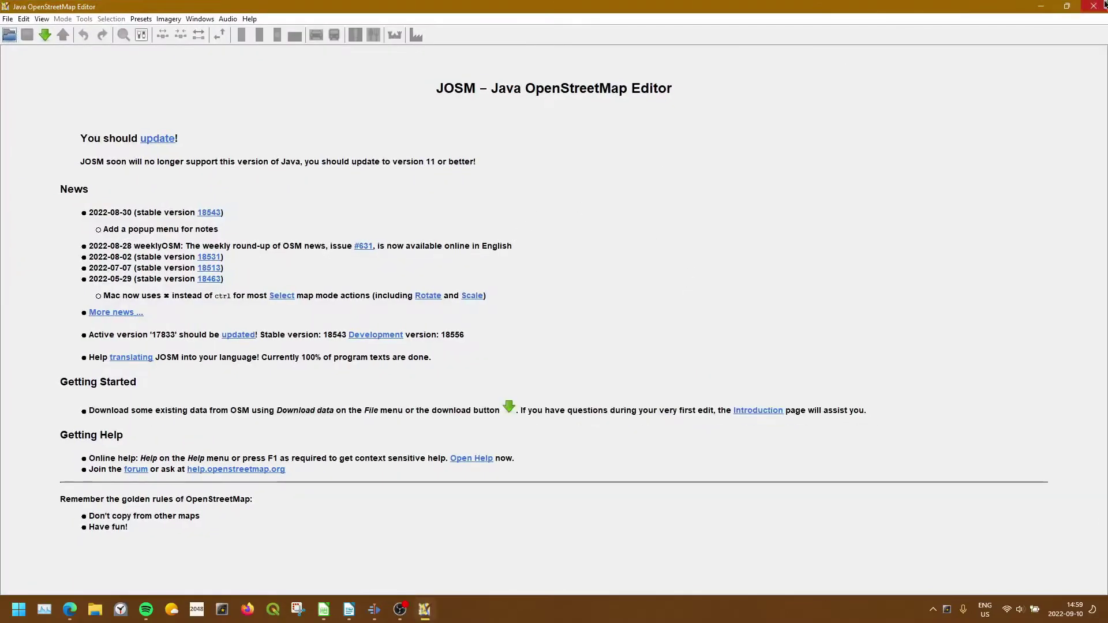
{"action": "left_click", "coordinate": [1104, 5]}
Start a new desktop shortcut whose target is the downloaded JOSM jar file
{"action": "right_click", "coordinate": [486, 262]}
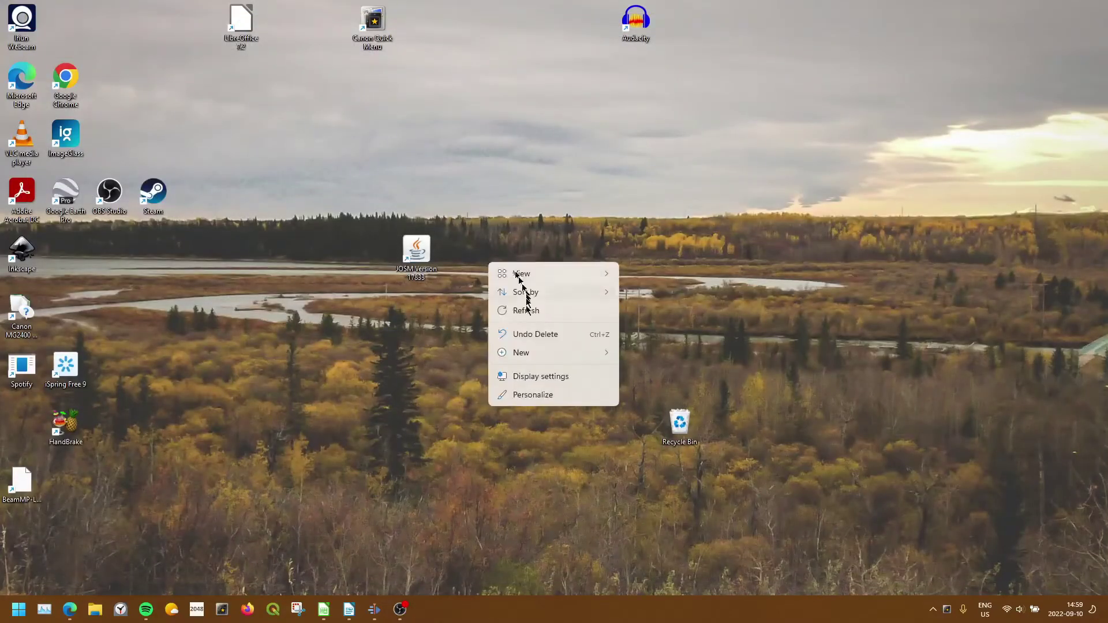
{"action": "mouse_move", "coordinate": [528, 353]}
{"action": "left_click", "coordinate": [679, 130]}
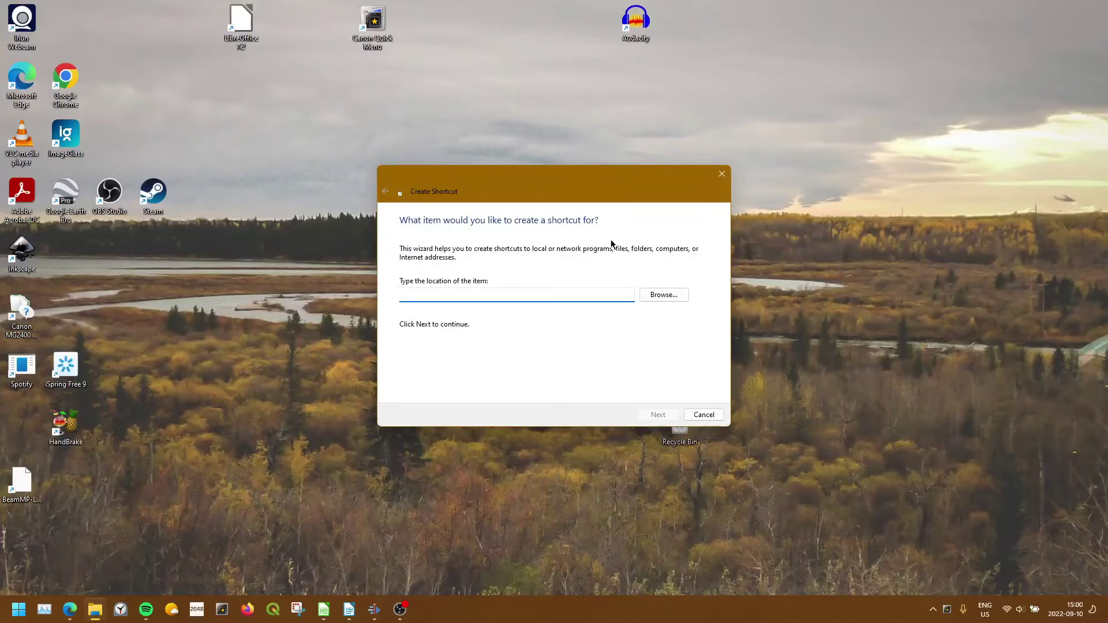
{"action": "left_click", "coordinate": [665, 296]}
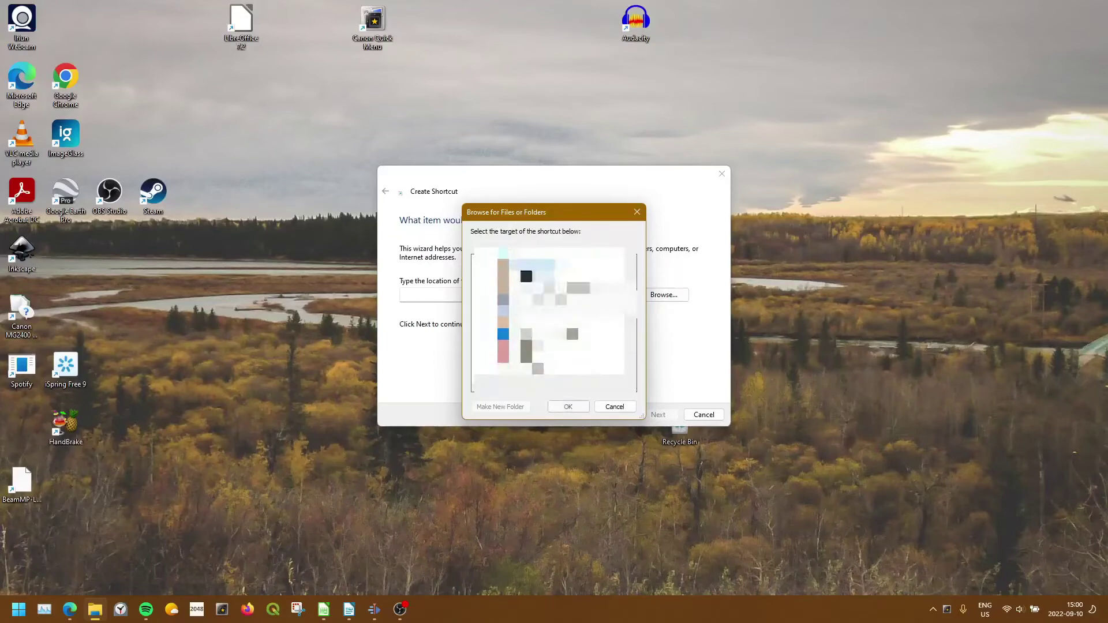
{"action": "left_click", "coordinate": [584, 385]}
{"action": "left_click", "coordinate": [575, 406]}
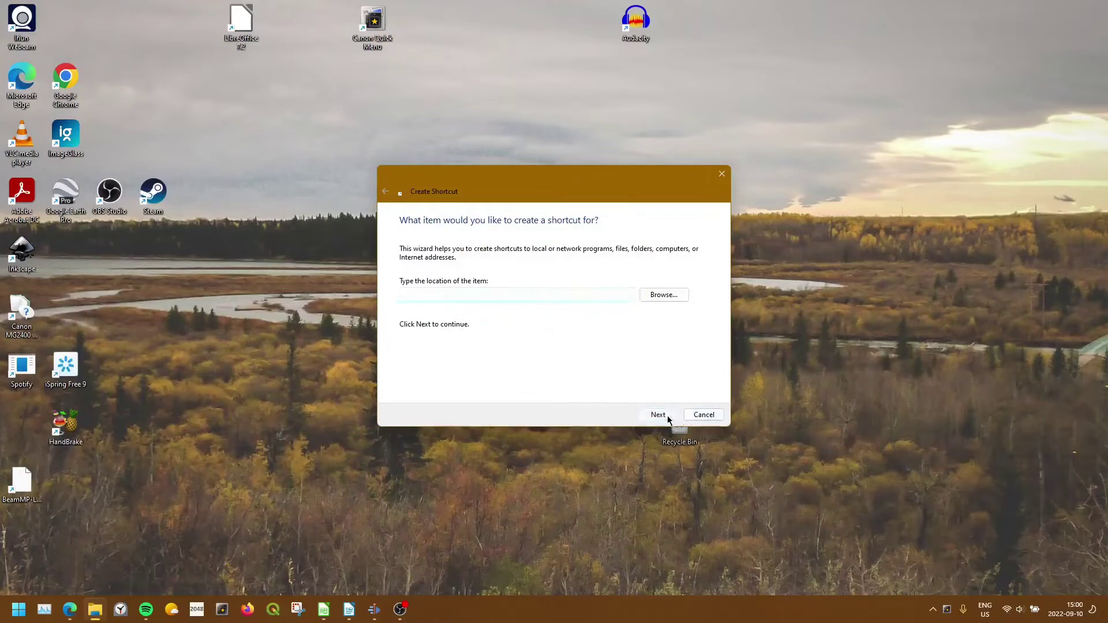
{"action": "left_click", "coordinate": [658, 415]}
Replace the default name josm-tested (1) with 'JOSM Version 18543' and finish the shortcut
{"action": "left_click", "coordinate": [482, 260]}
{"action": "left_click_drag", "start_coordinate": [483, 260], "coordinate": [365, 264]}
{"action": "key", "text": "Caps_Lock"}
{"action": "key", "text": "BackSpace"}
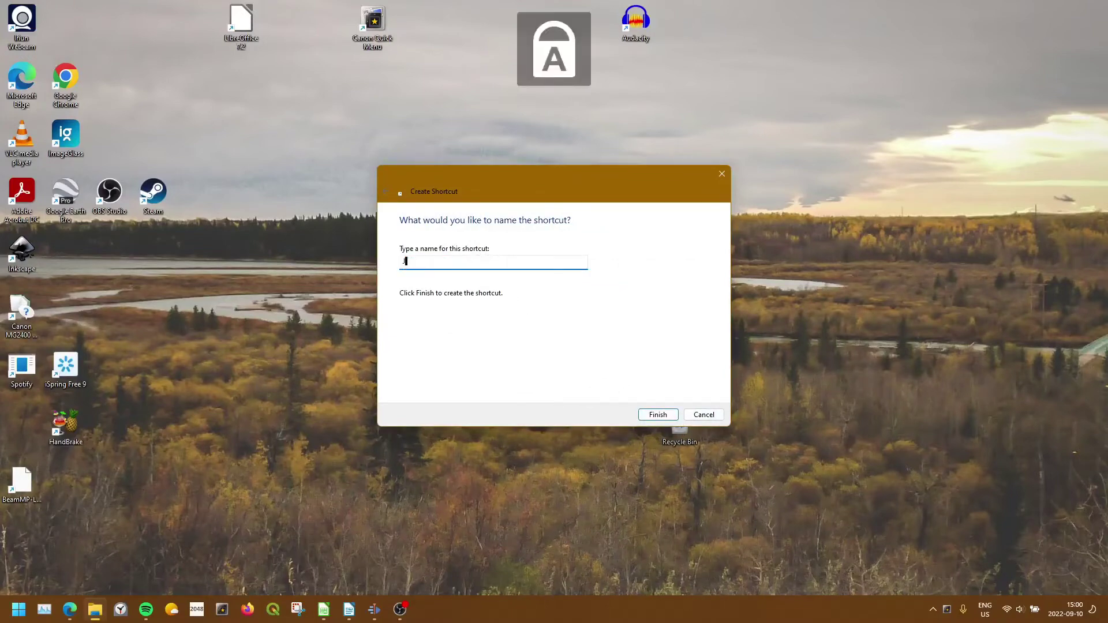
{"action": "type", "text": "JOSM"}
{"action": "key", "text": "Caps_Lock"}
{"action": "type", "text": "Version 18543"}
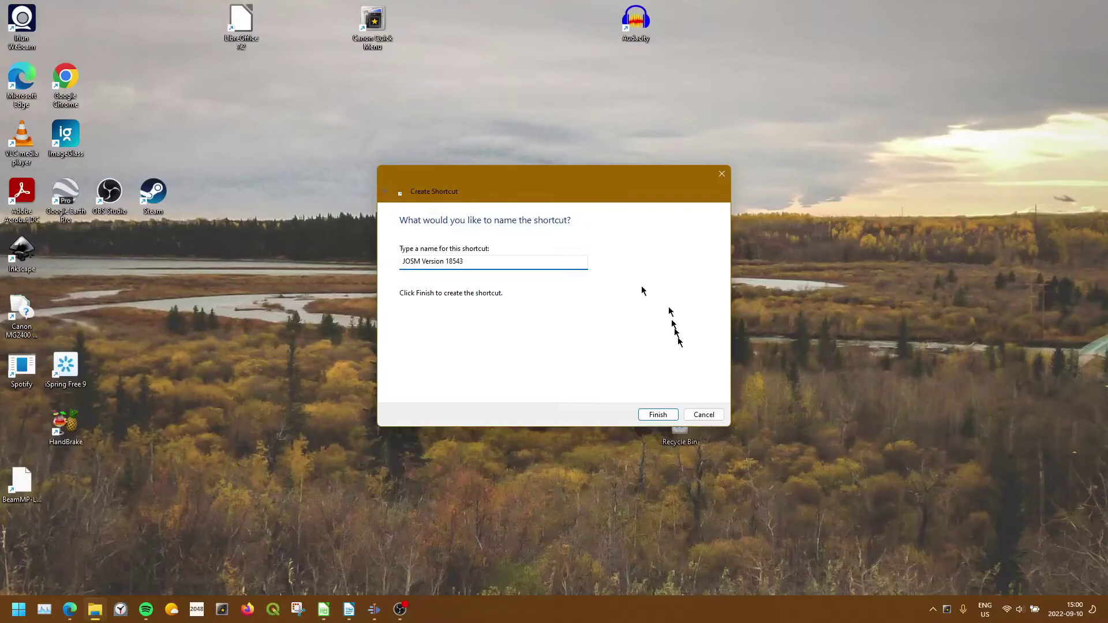
{"action": "left_click", "coordinate": [658, 414]}
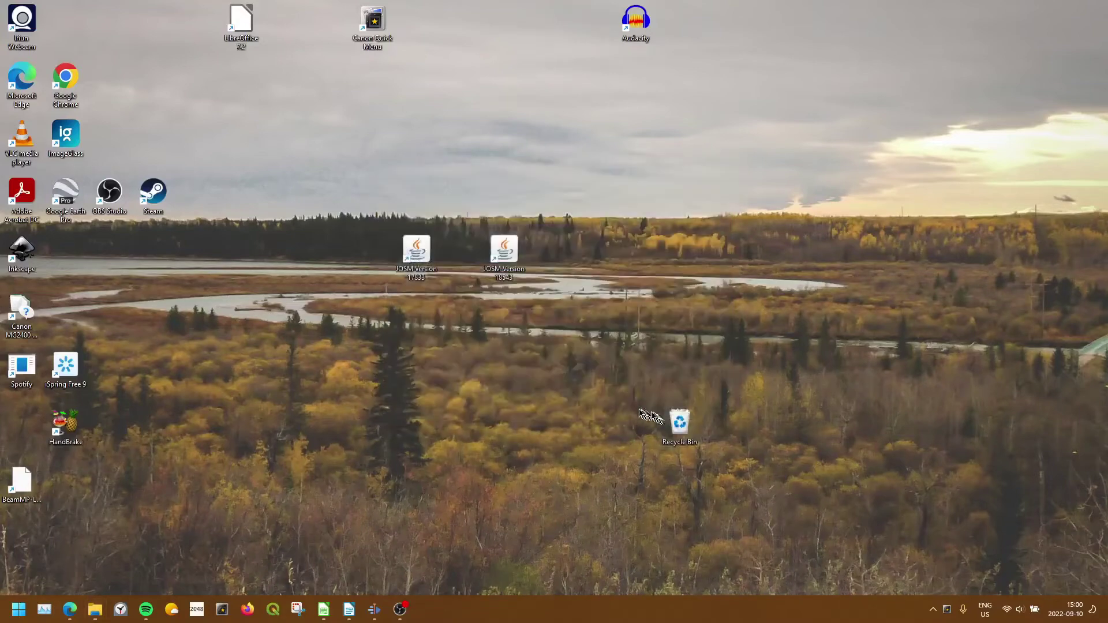
In the JOSM Version 18543 shortcut's Properties, prefix the Target with 'javaw.exe -jar' and apply
{"action": "left_click", "coordinate": [500, 268]}
{"action": "right_click", "coordinate": [501, 261]}
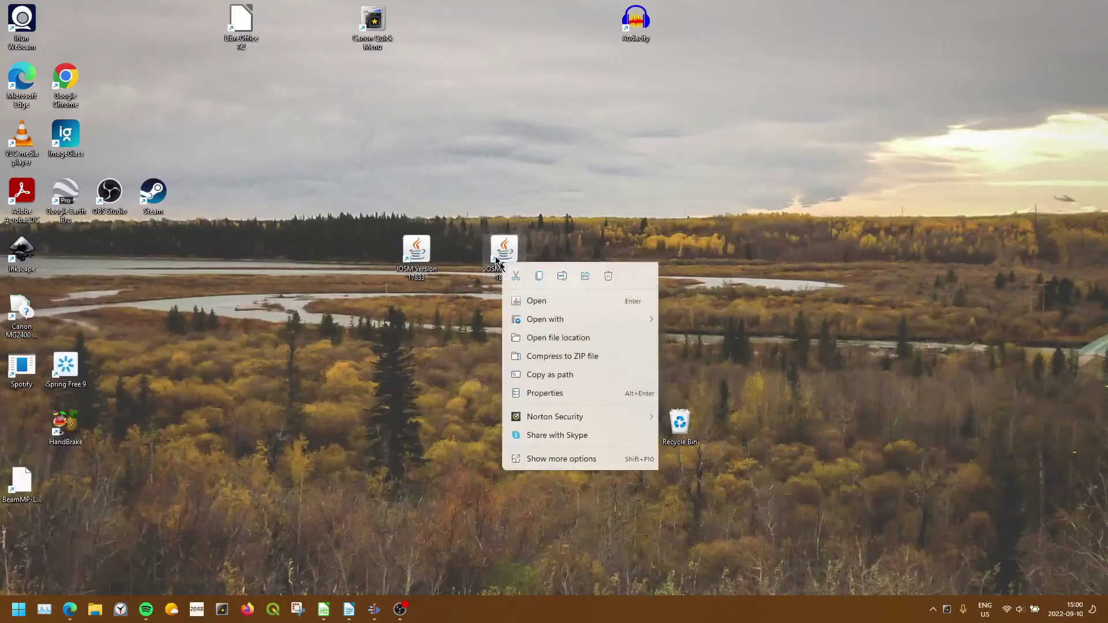
{"action": "left_click", "coordinate": [553, 391]}
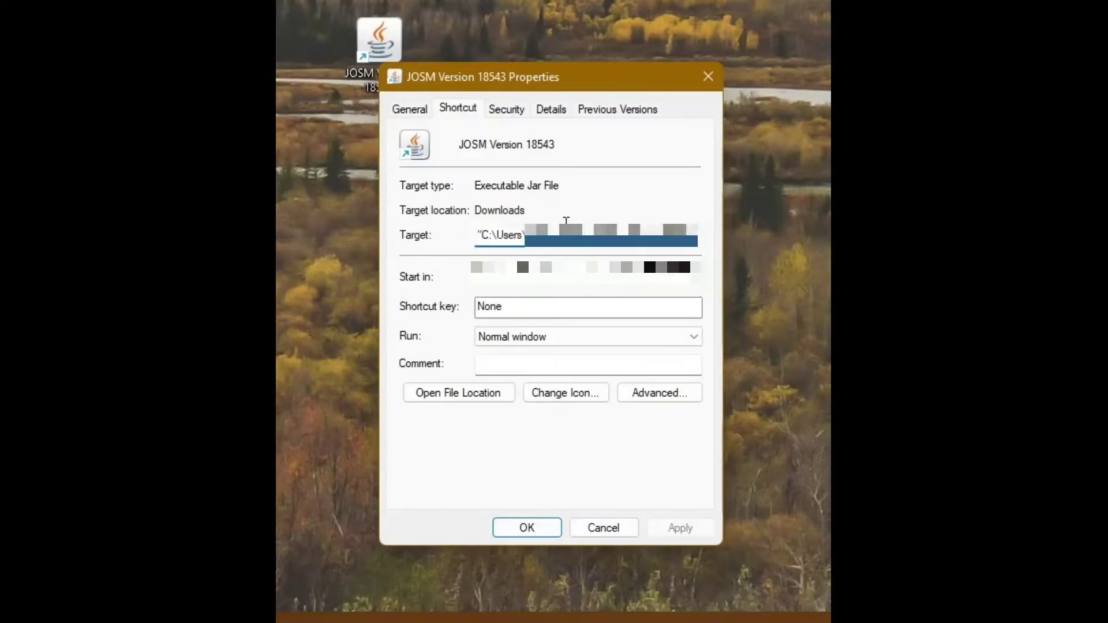
{"action": "type", "text": "javaw."}
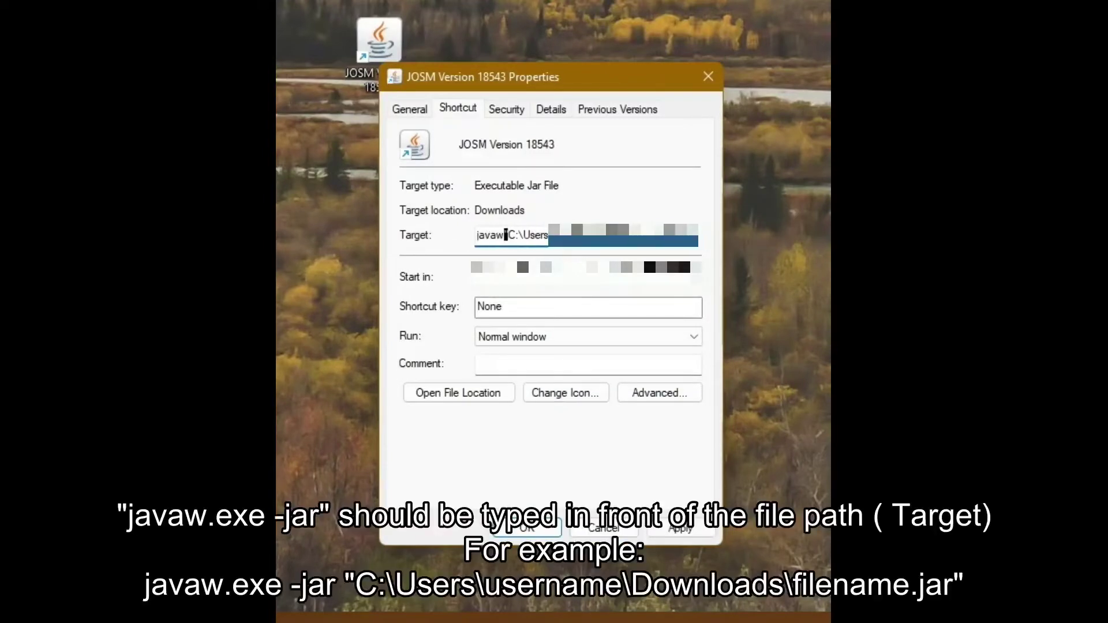
{"action": "type", "text": "exe "}
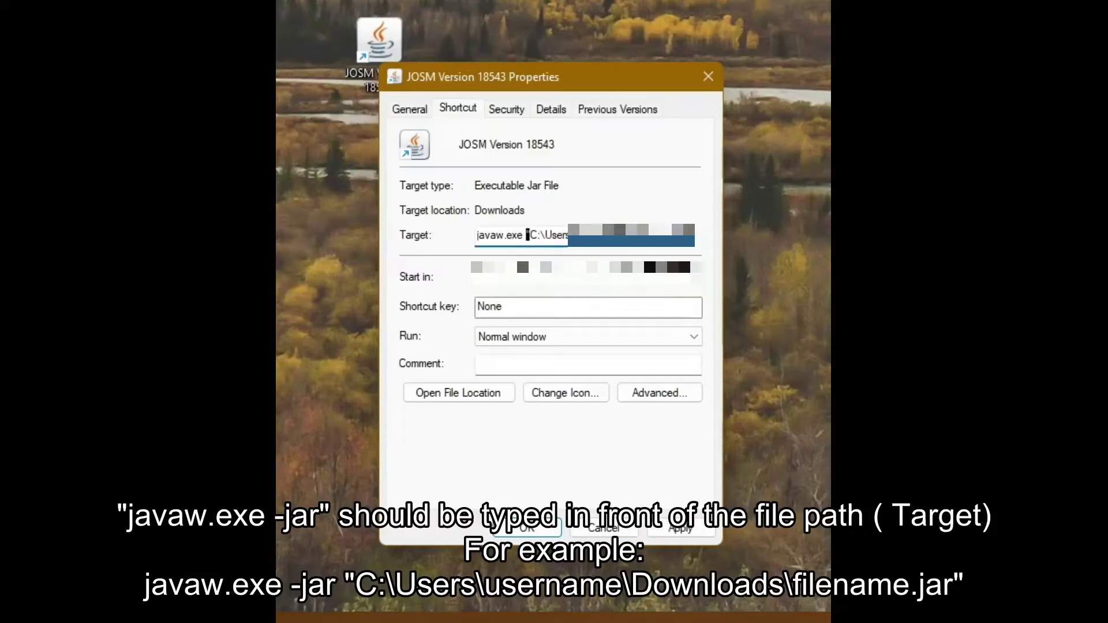
{"action": "type", "text": "-jar"}
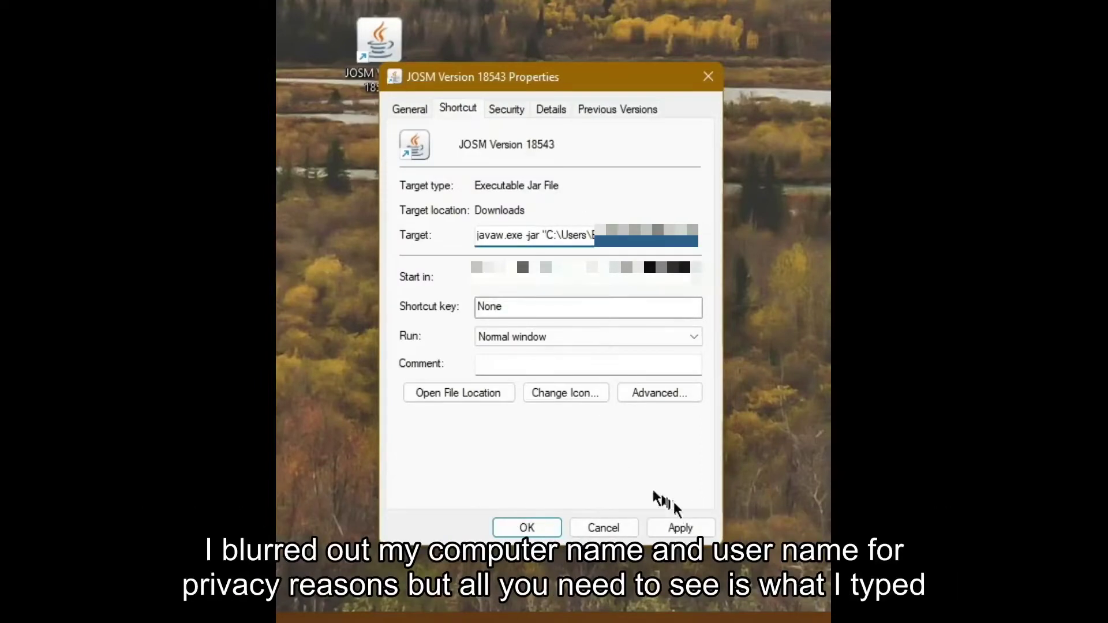
{"action": "left_click", "coordinate": [681, 528]}
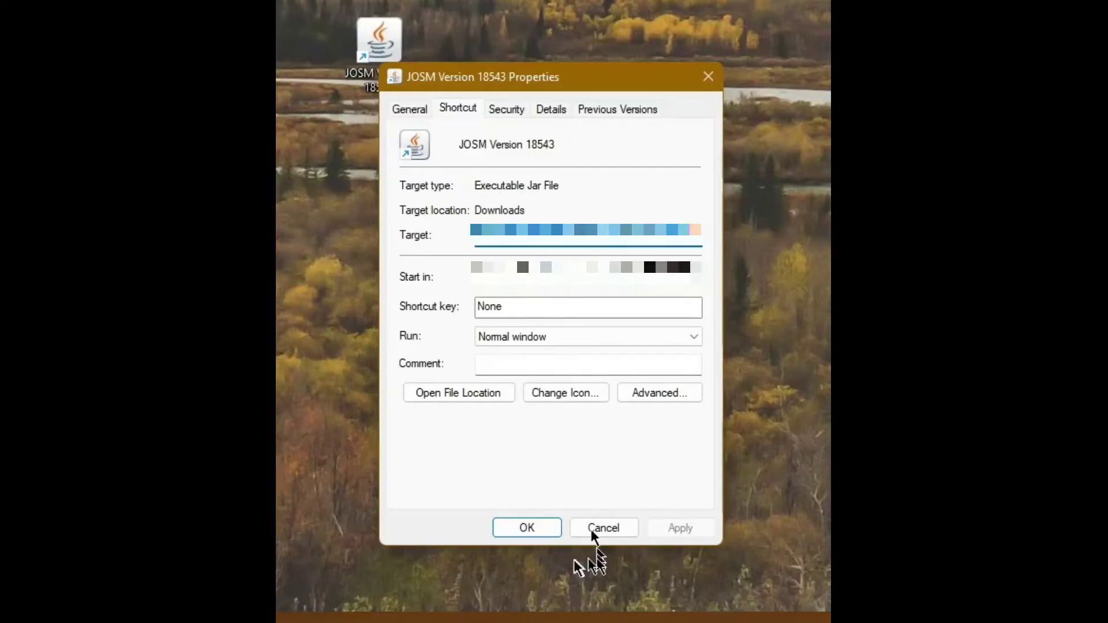
Reopen the JOSM 18543 shortcut's Properties to confirm Target type reads Application, then close it
{"action": "left_click", "coordinate": [540, 528]}
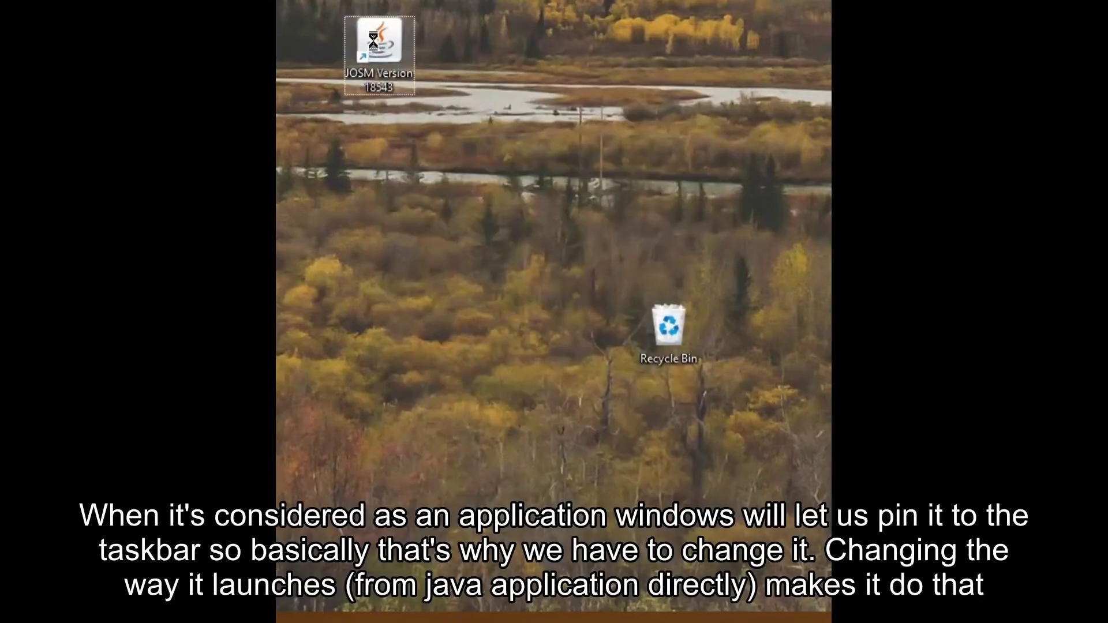
{"action": "right_click", "coordinate": [374, 47]}
{"action": "left_click", "coordinate": [456, 287]}
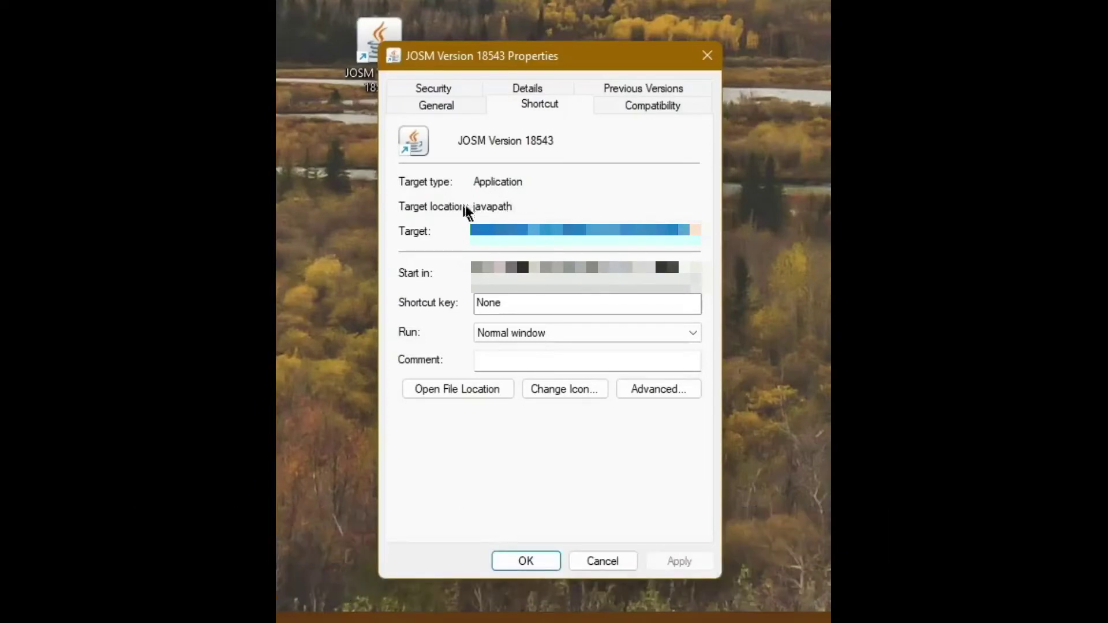
{"action": "left_click", "coordinate": [523, 238]}
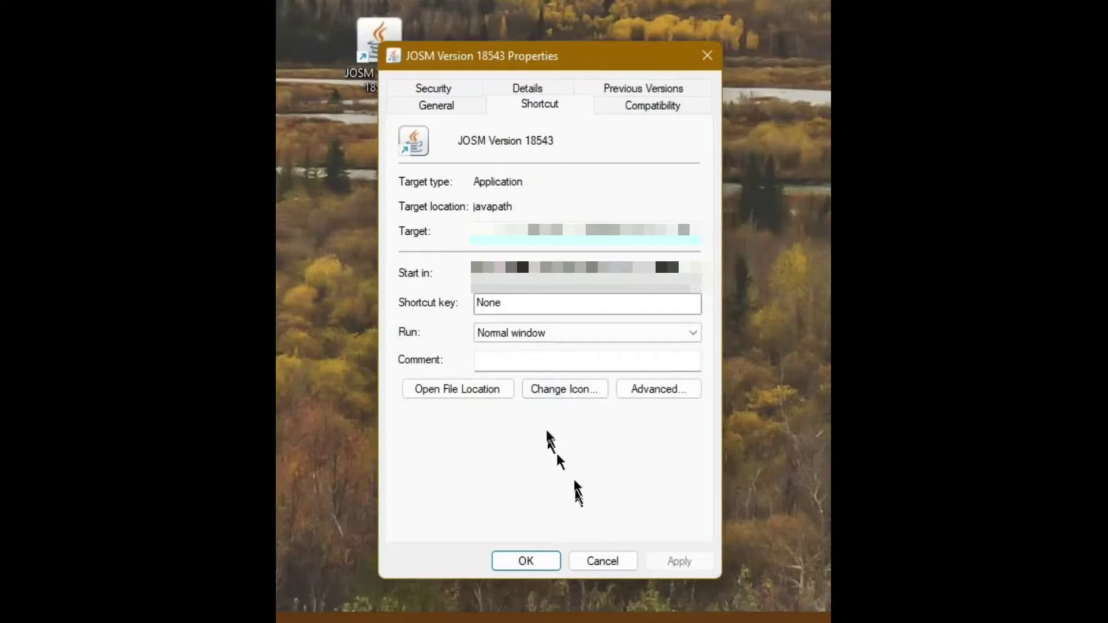
{"action": "left_click", "coordinate": [526, 560]}
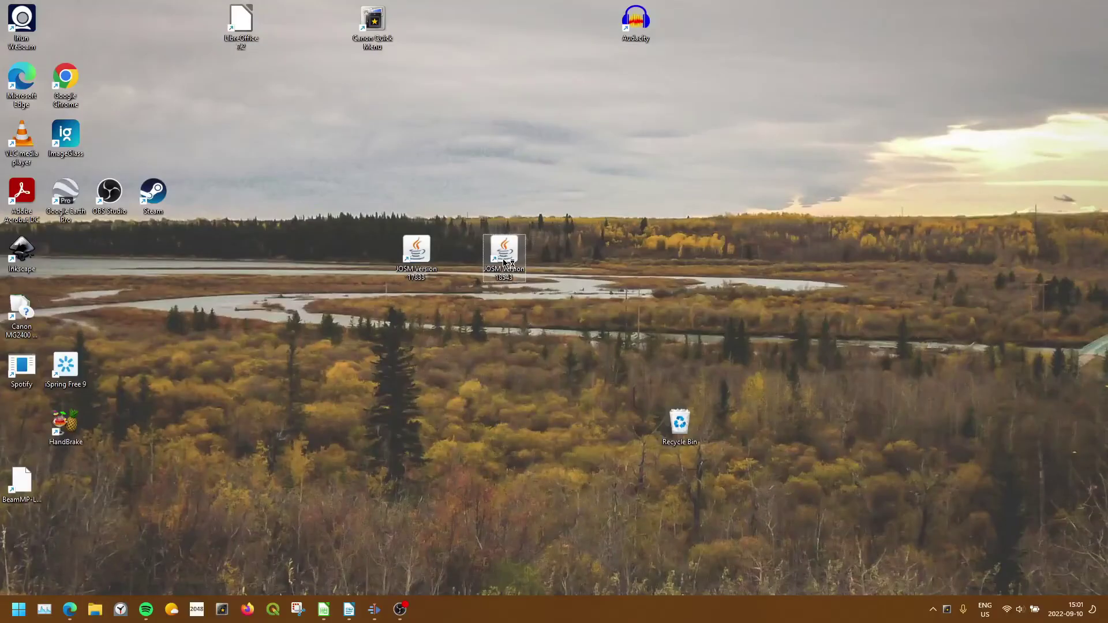
Launch JOSM 18543 from the new desktop shortcut and pin it to the taskbar
{"action": "mouse_move", "coordinate": [504, 262]}
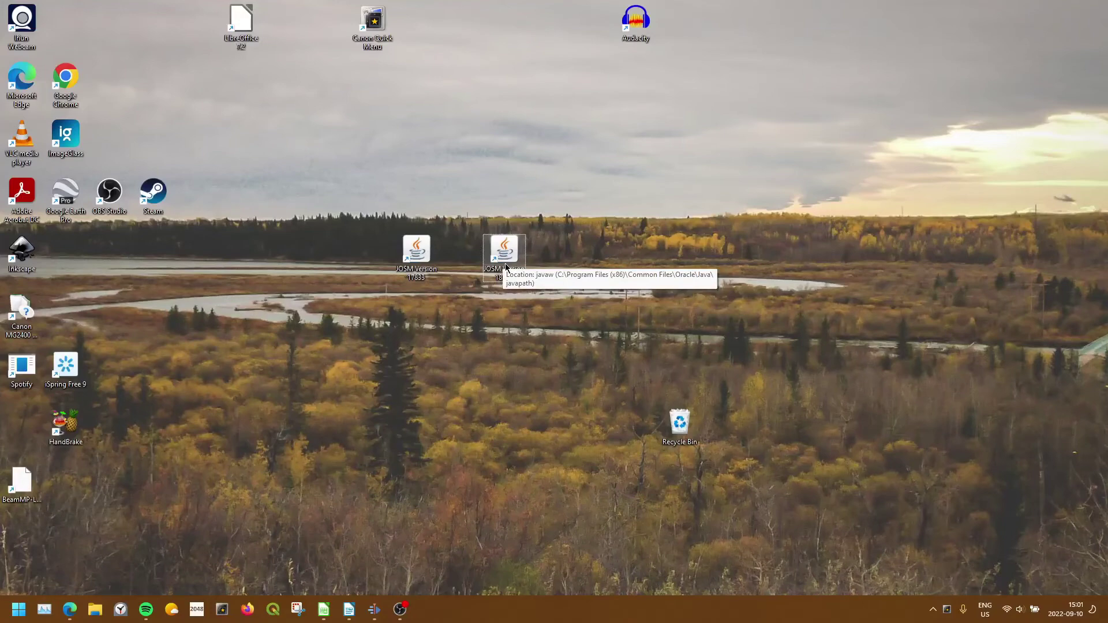
{"action": "double_click", "coordinate": [504, 268]}
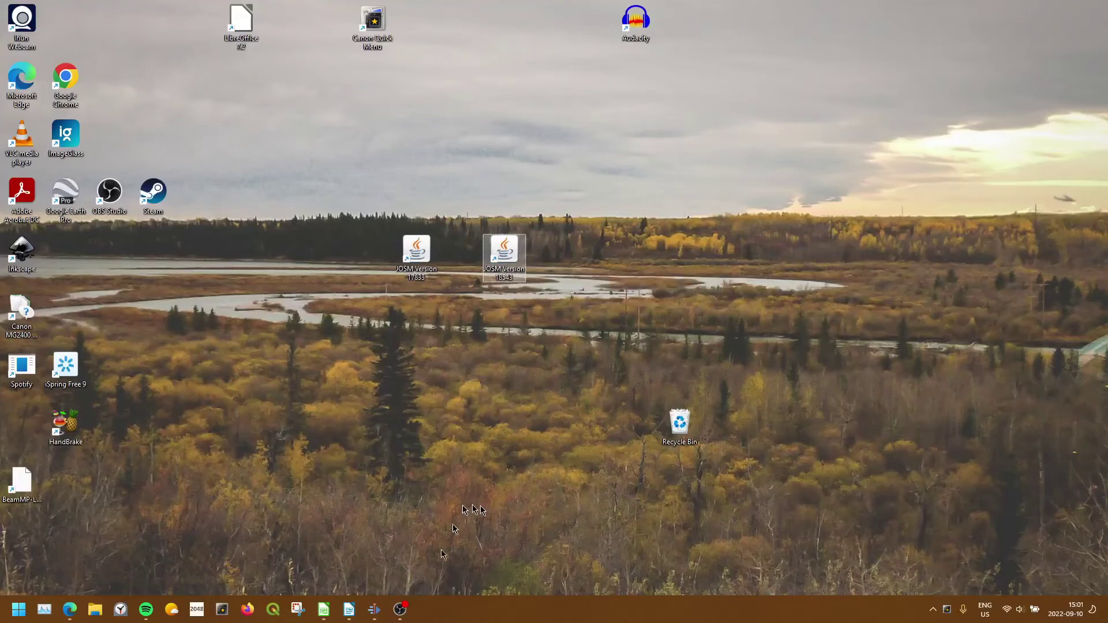
{"action": "right_click", "coordinate": [425, 611]}
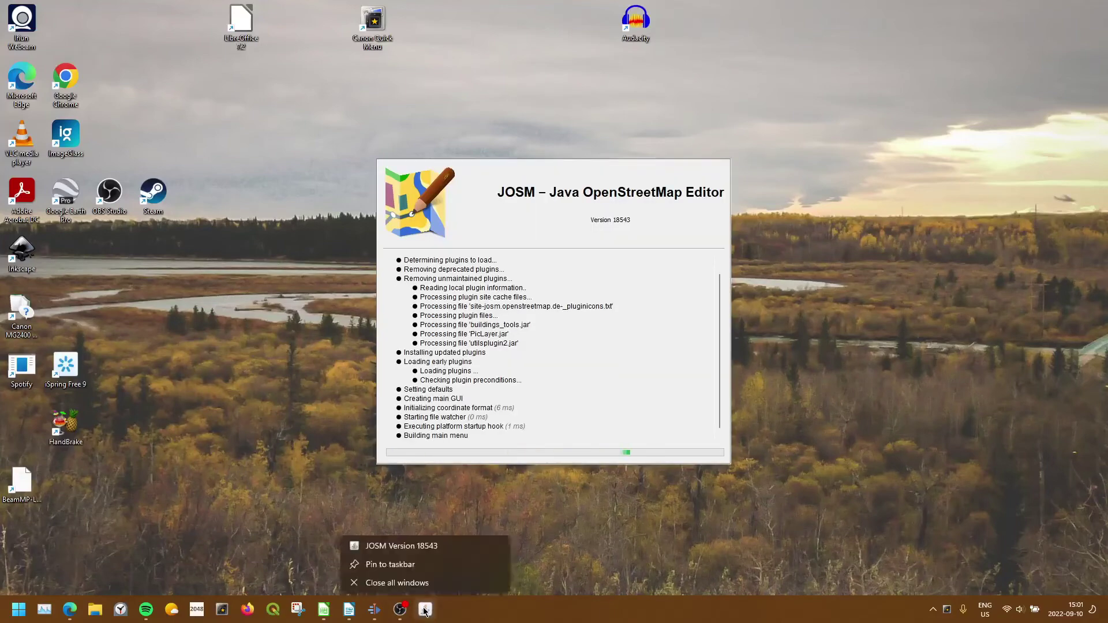
{"action": "left_click", "coordinate": [414, 560]}
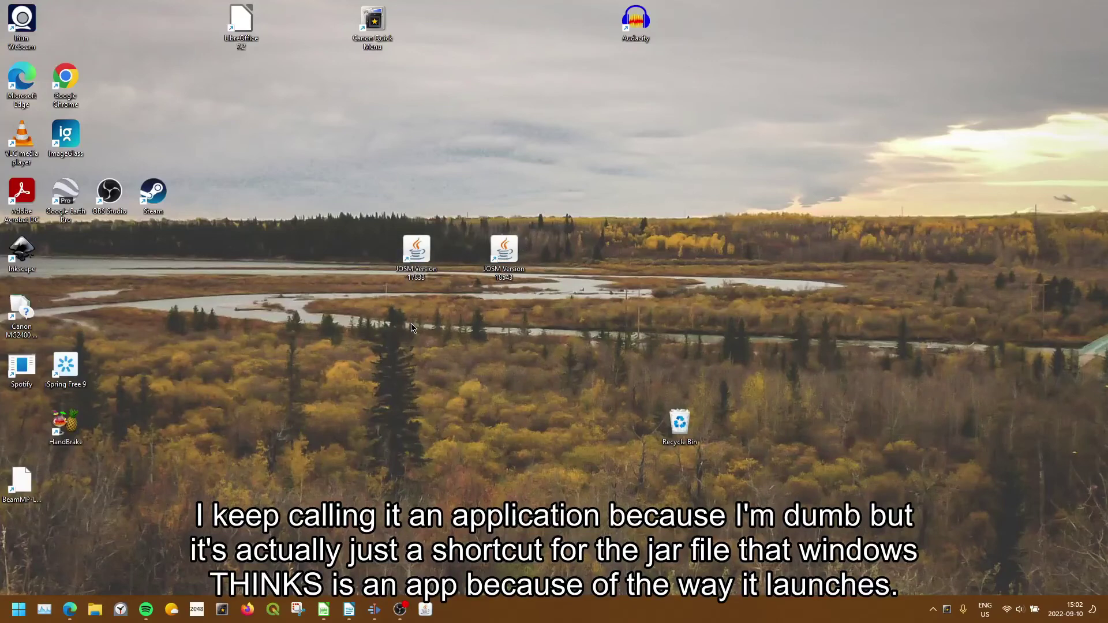
Delete the old JOSM Version 17833 desktop shortcut
{"action": "left_click", "coordinate": [421, 265]}
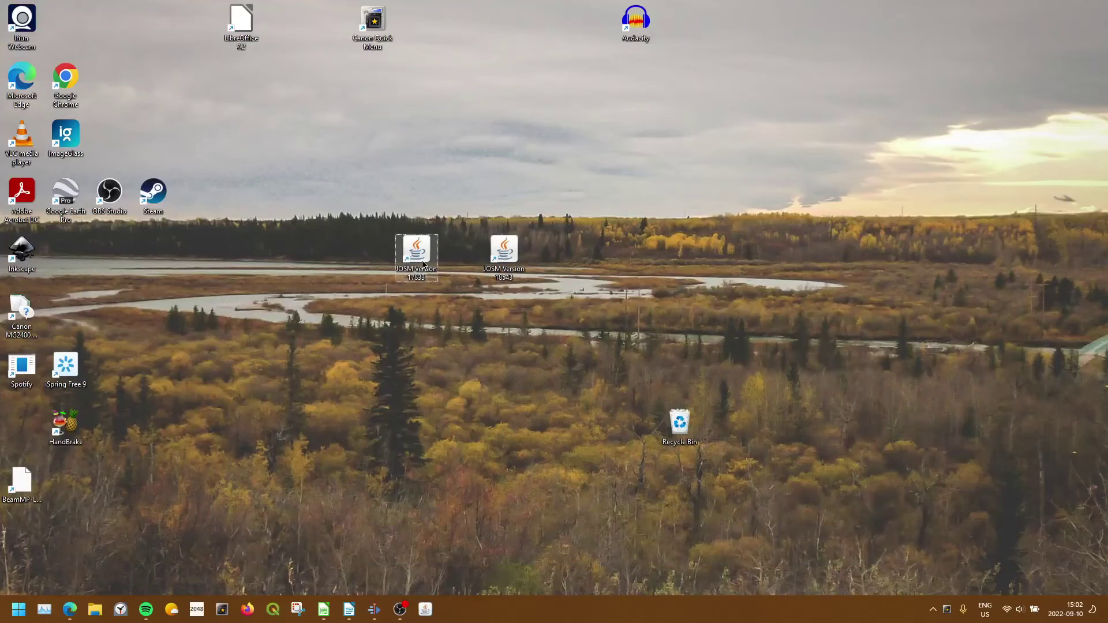
{"action": "right_click", "coordinate": [415, 262]}
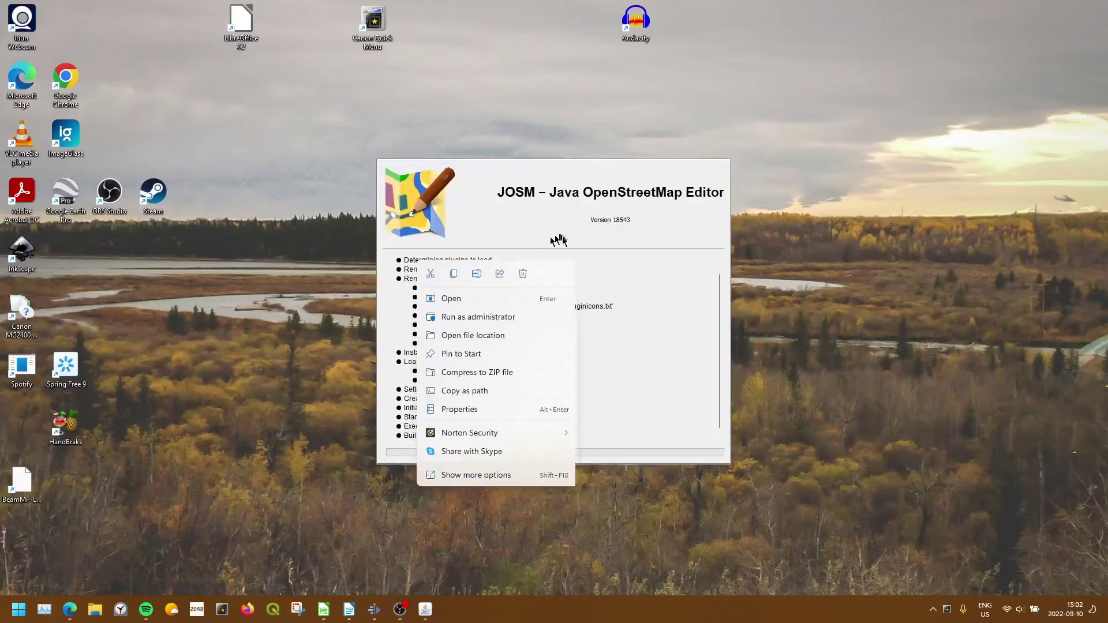
{"action": "left_click", "coordinate": [523, 274]}
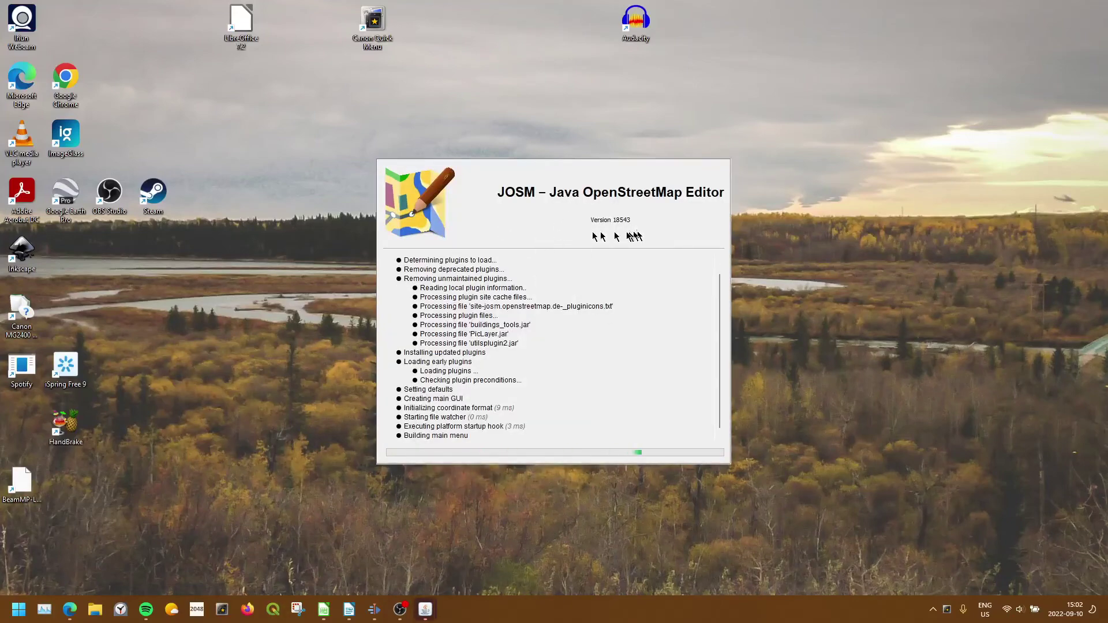
Close the duplicate JOSM instance and the JOSM main window
{"action": "mouse_move", "coordinate": [425, 609]}
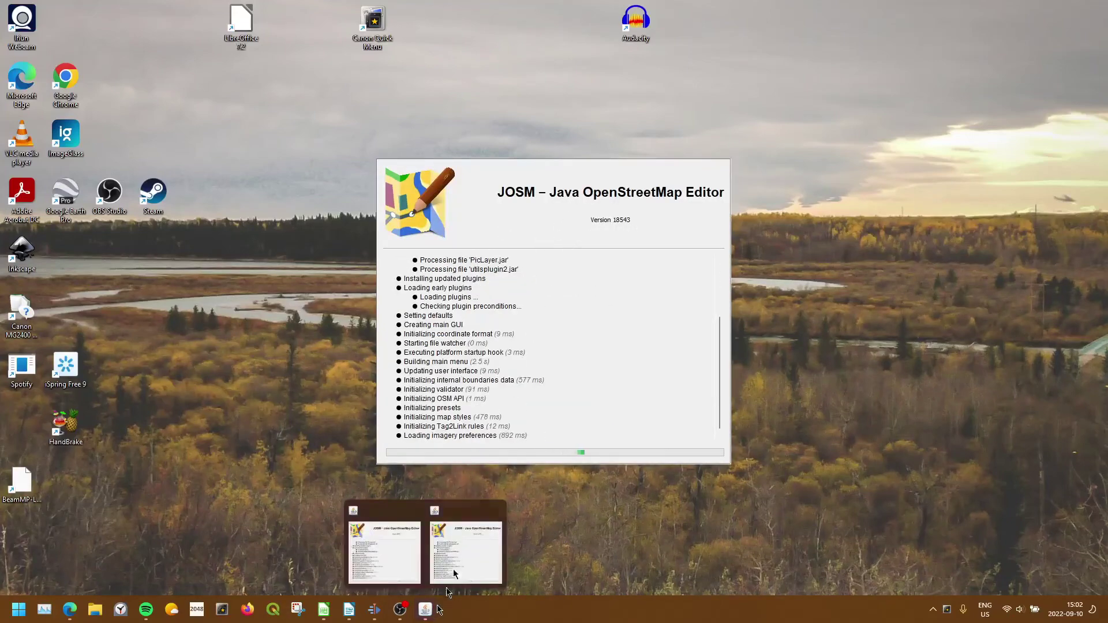
{"action": "left_click", "coordinate": [497, 512]}
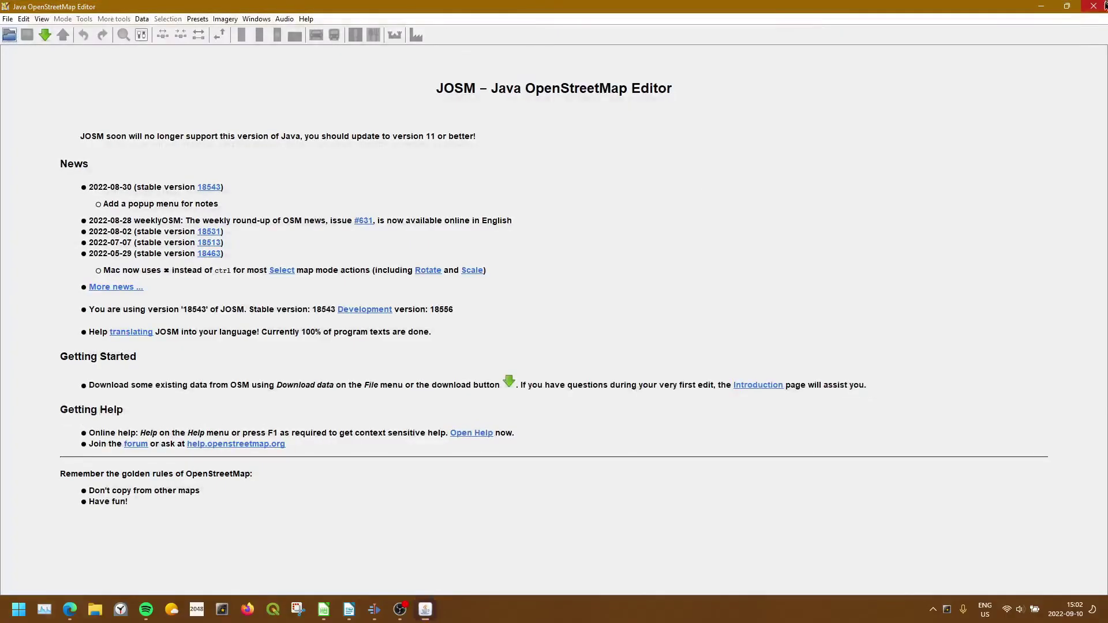
{"action": "left_click", "coordinate": [1102, 5]}
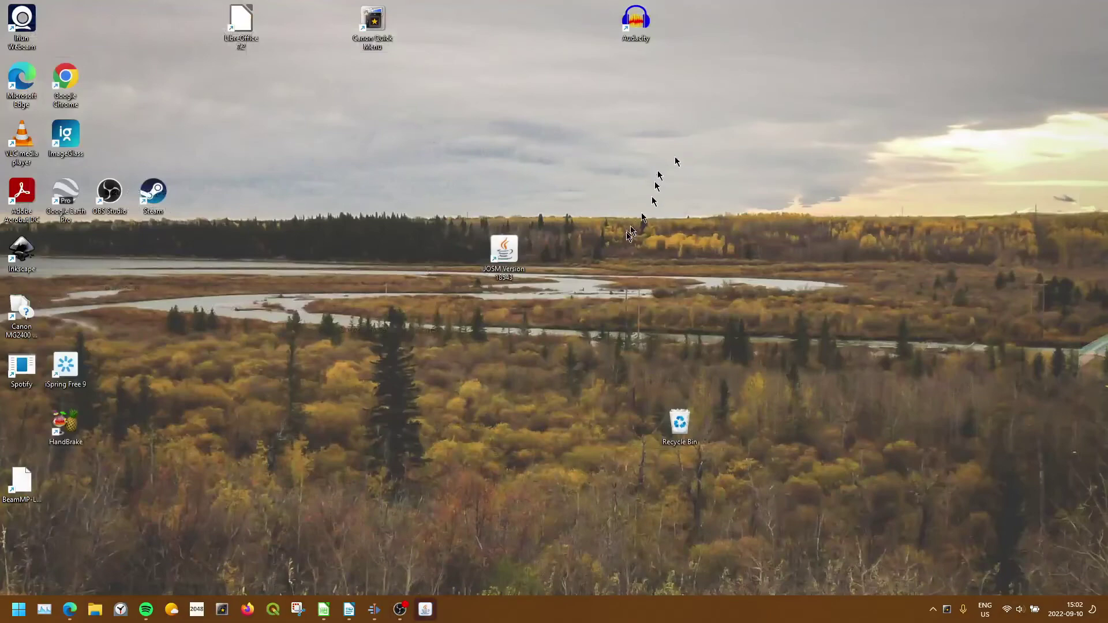